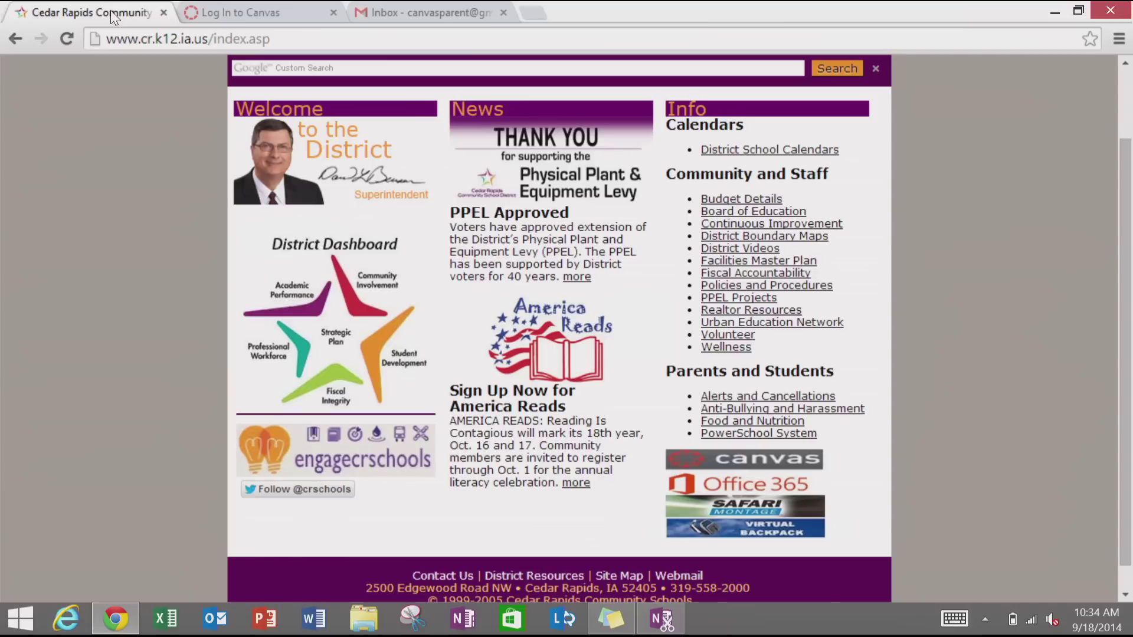
Open the district's Canvas services page listing the Parent, Student and Staff login sites
click(759, 461)
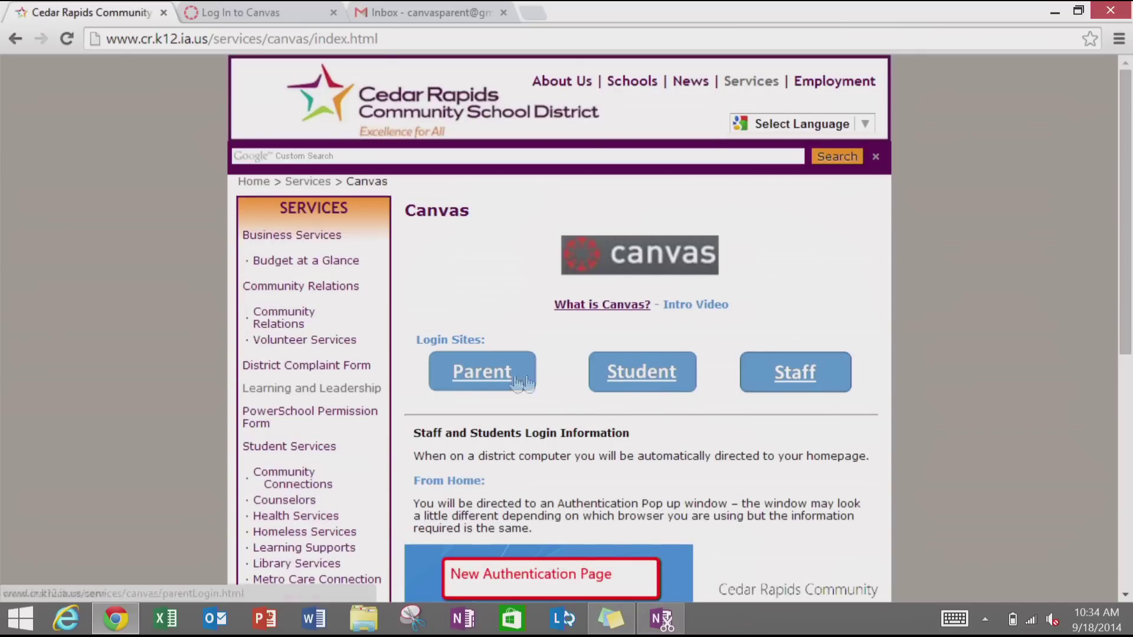
Bring up the Parent login instructions from the district's Canvas services page
click(466, 379)
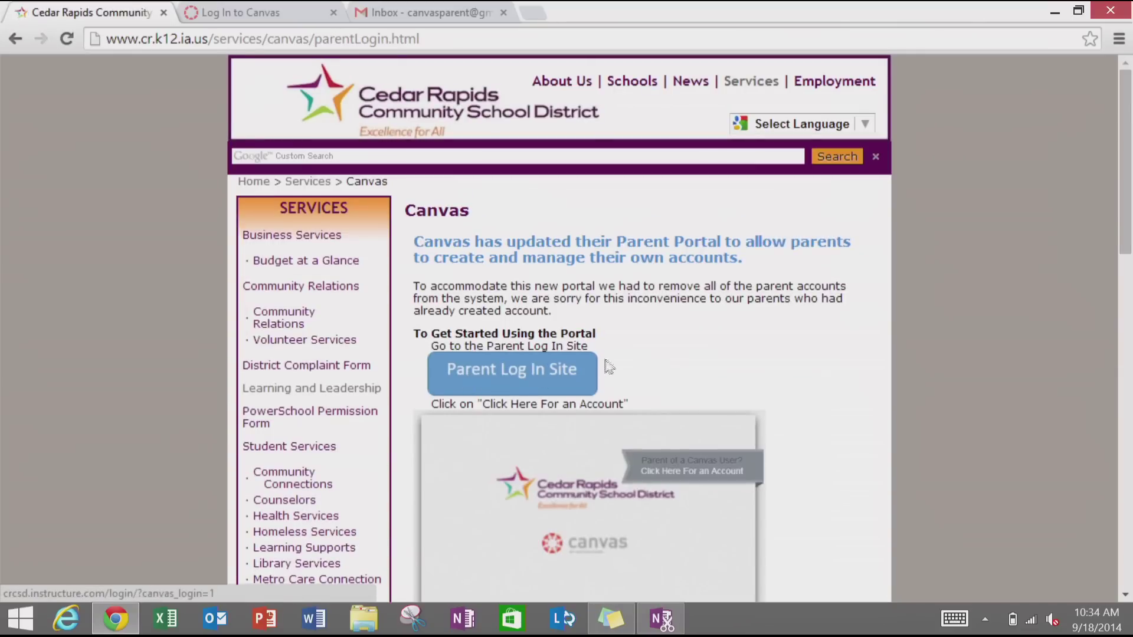
scroll(609, 366, down, 1)
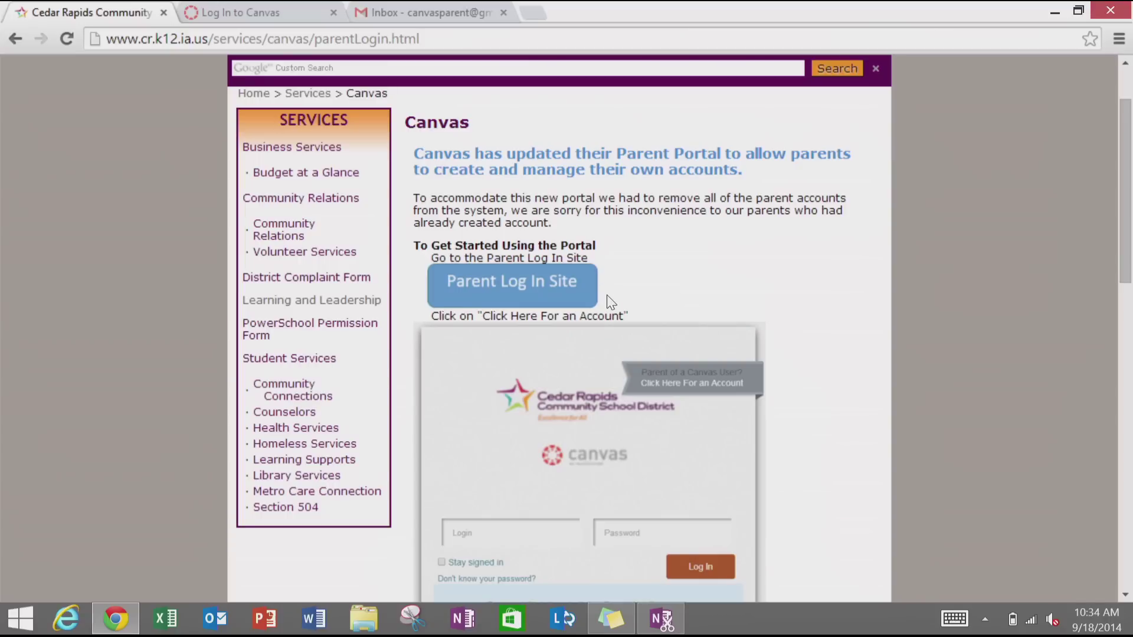
scroll(637, 319, down, 1)
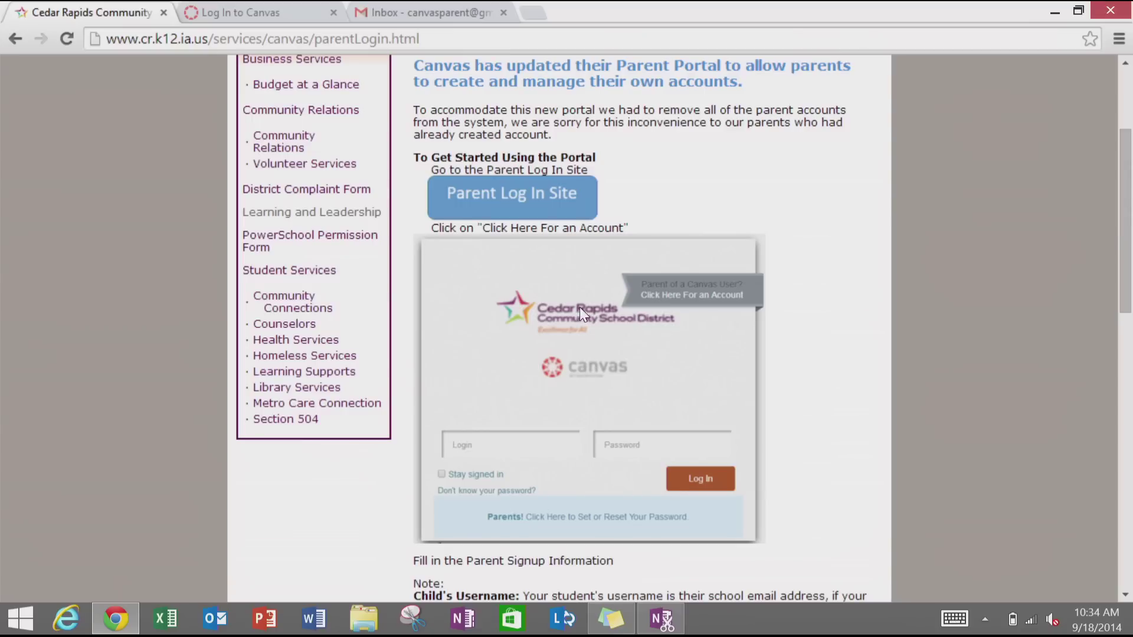
scroll(583, 309, down, 3)
scroll(584, 316, down, 1)
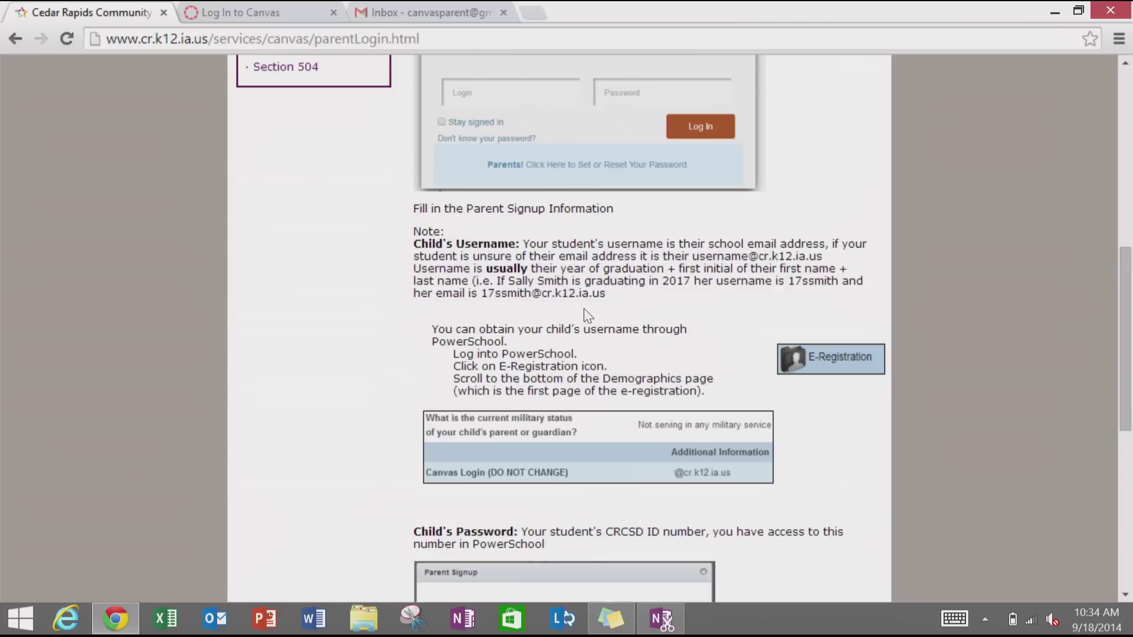
scroll(584, 315, down, 1)
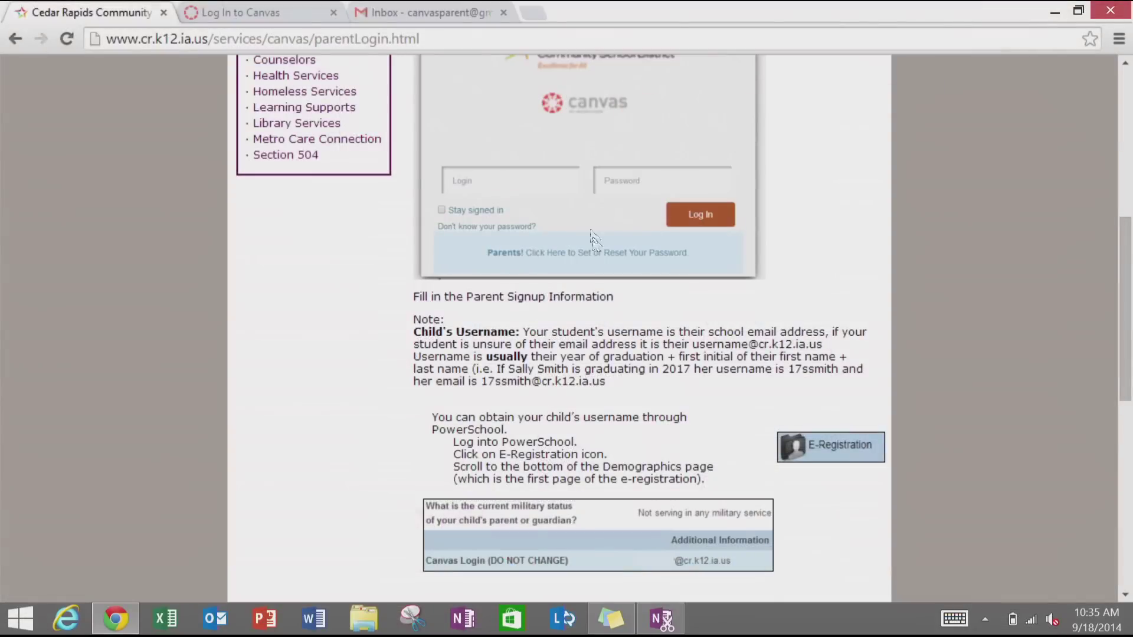
scroll(541, 266, up, 4)
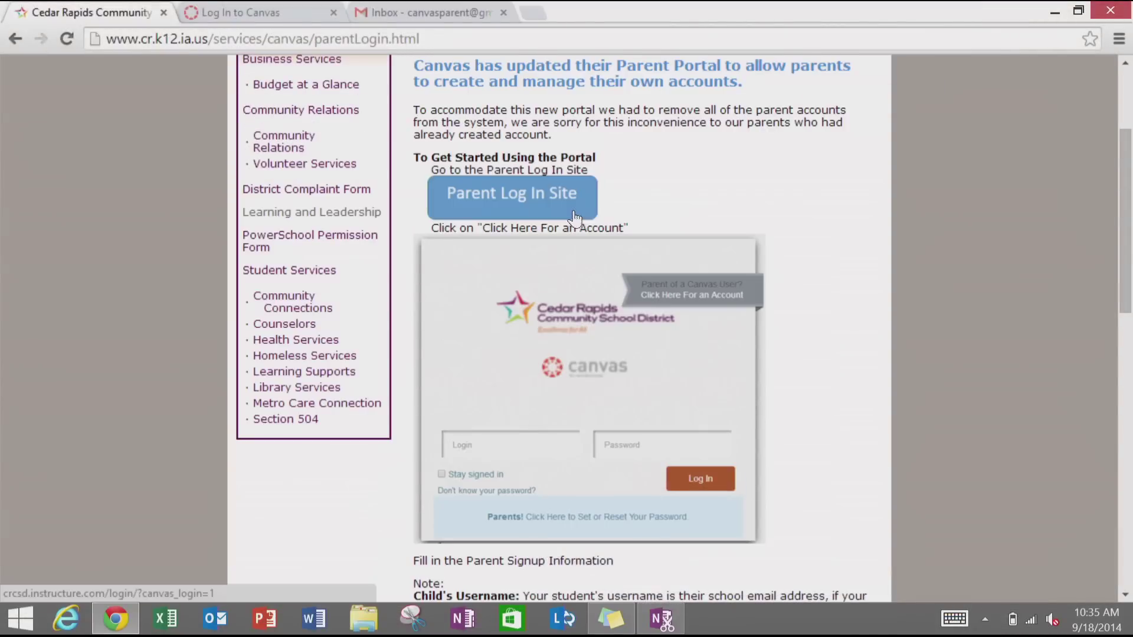
Submit the Canvas parent signup with your name, email, child's username and password, accepting the terms
click(252, 12)
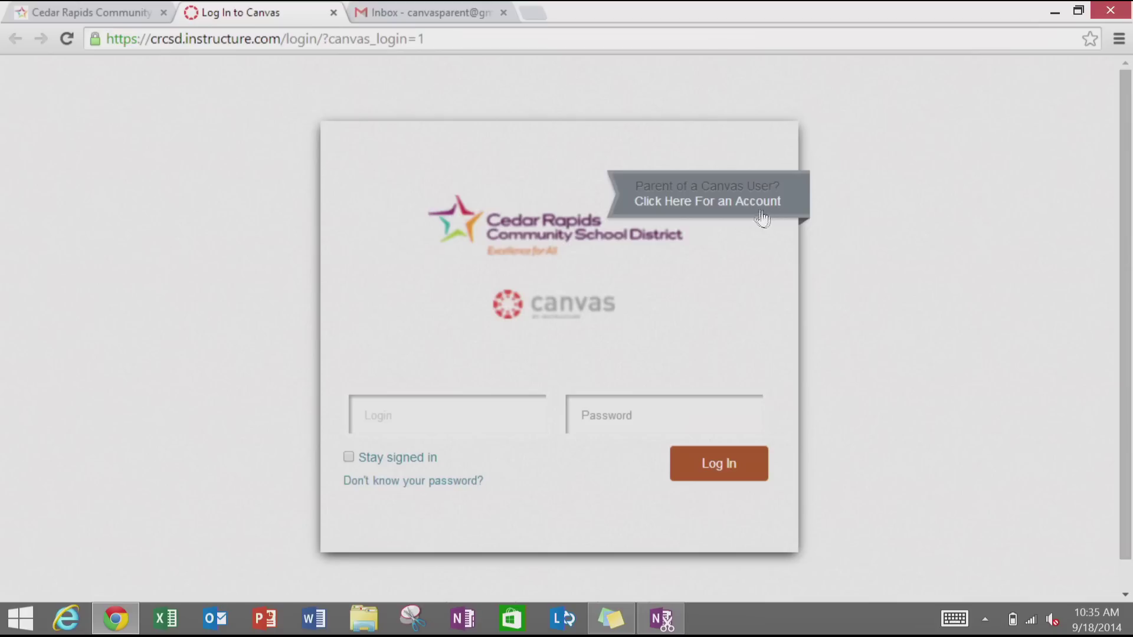
click(708, 203)
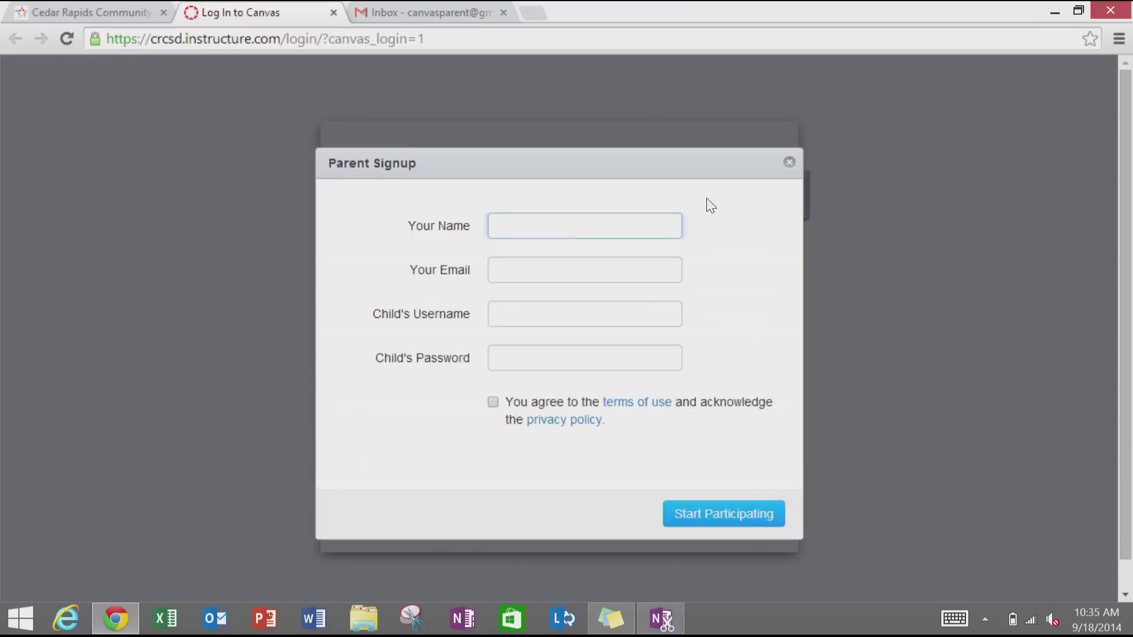
text(Can)
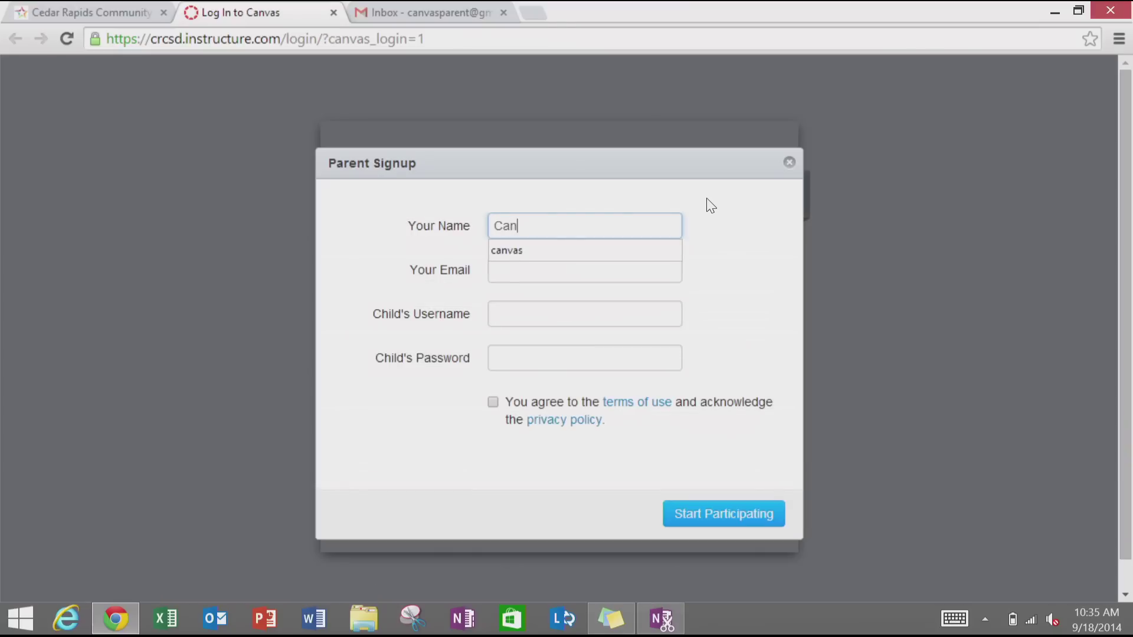
text(vas Parent)
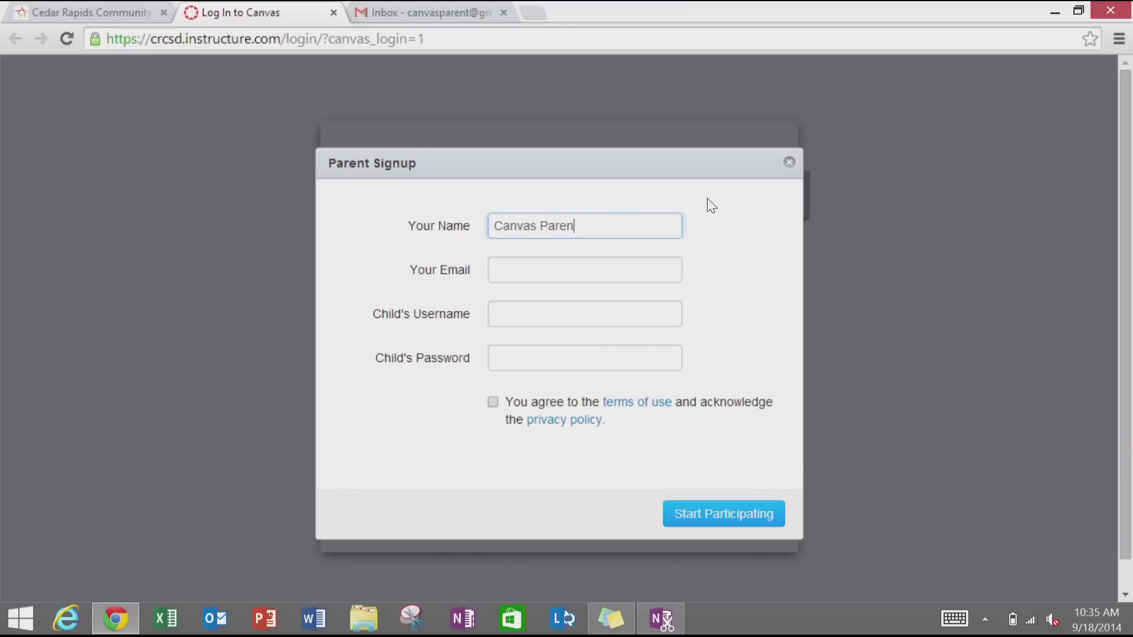
key(Tab)
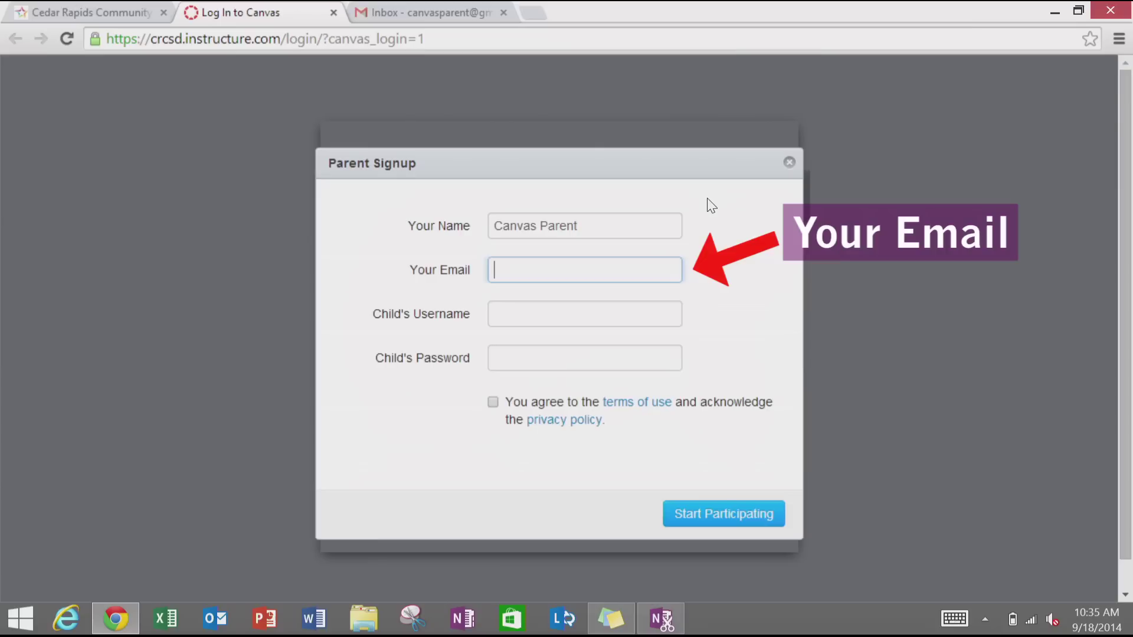
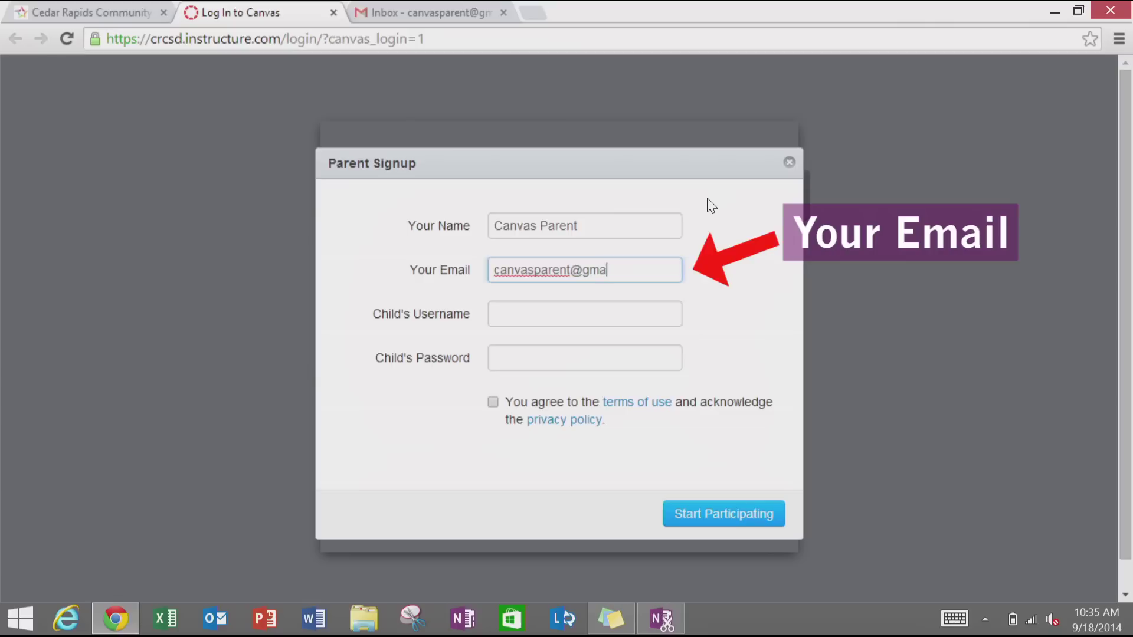
key(Tab)
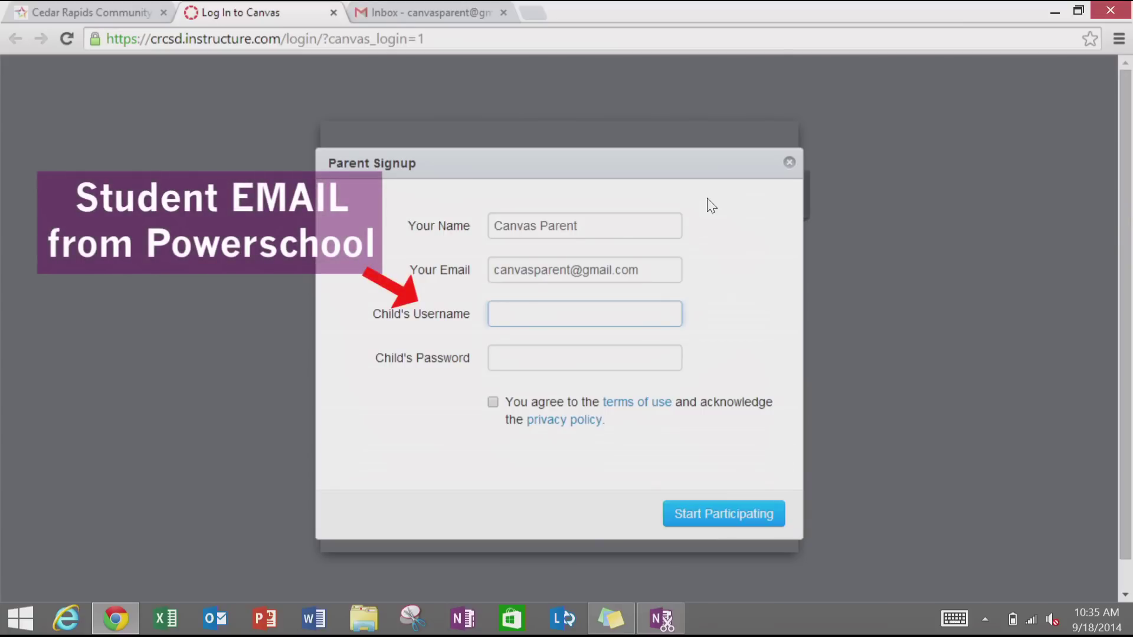
key(Tab)
text(••••••)
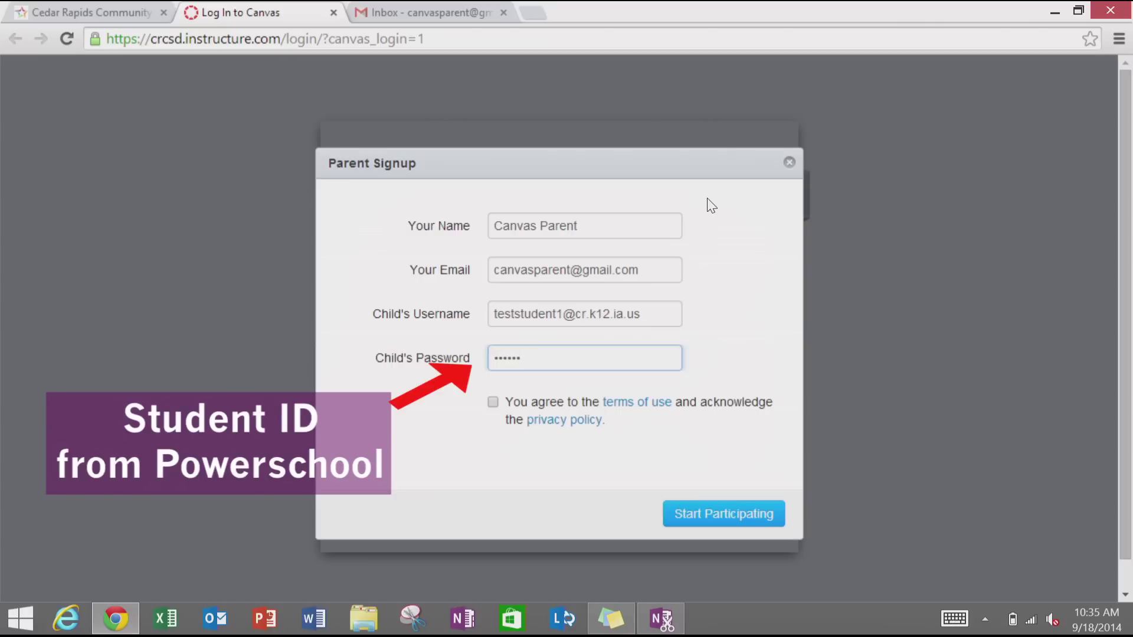
click(493, 404)
click(715, 522)
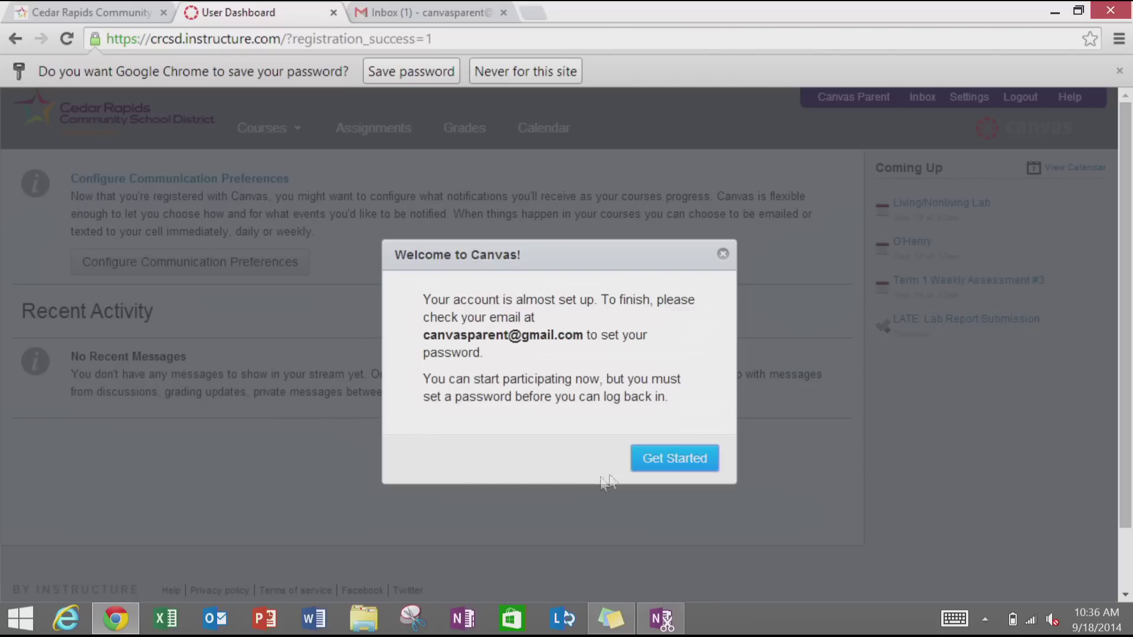
Dismiss the Welcome to Canvas notice to reveal the parent dashboard
click(669, 458)
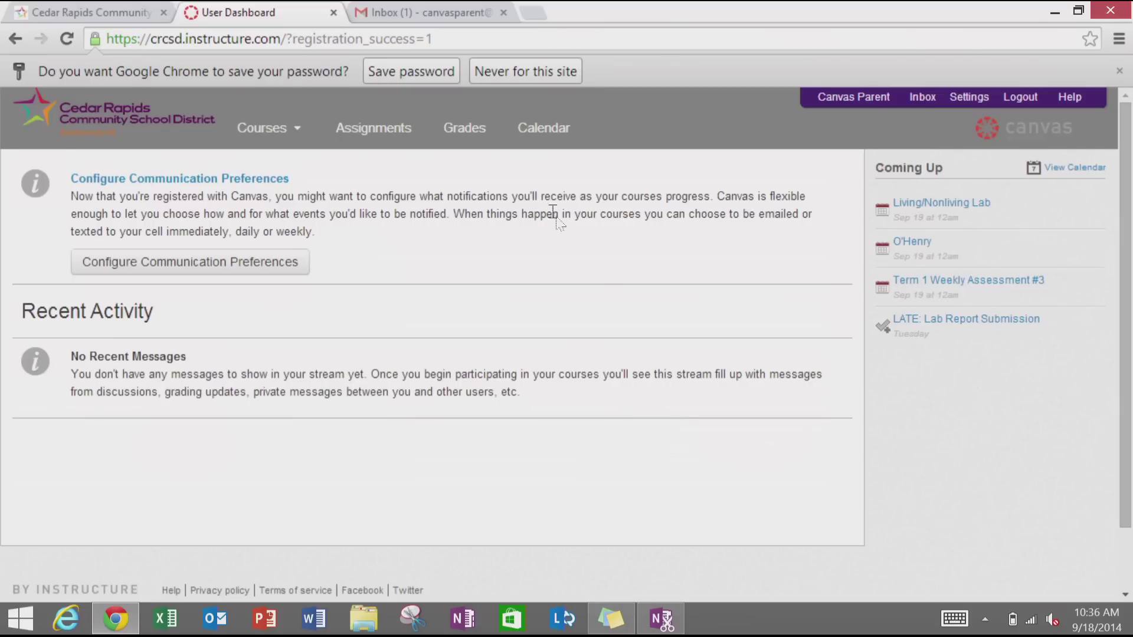
Follow the registration link in the Canvas Course Enrollment email in Gmail
click(415, 8)
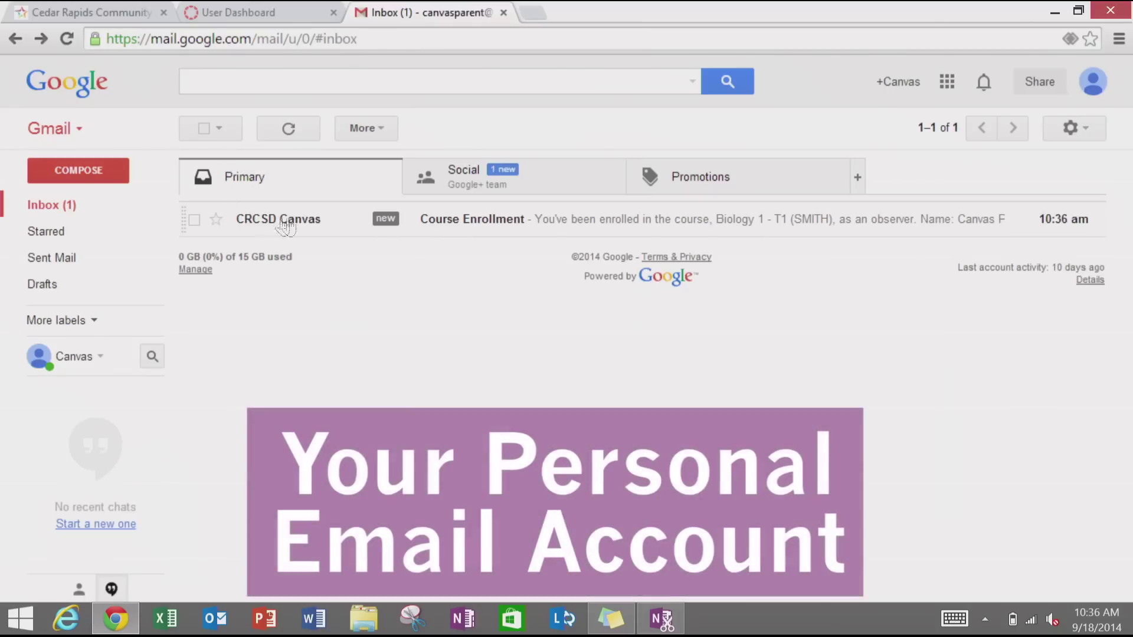
click(462, 228)
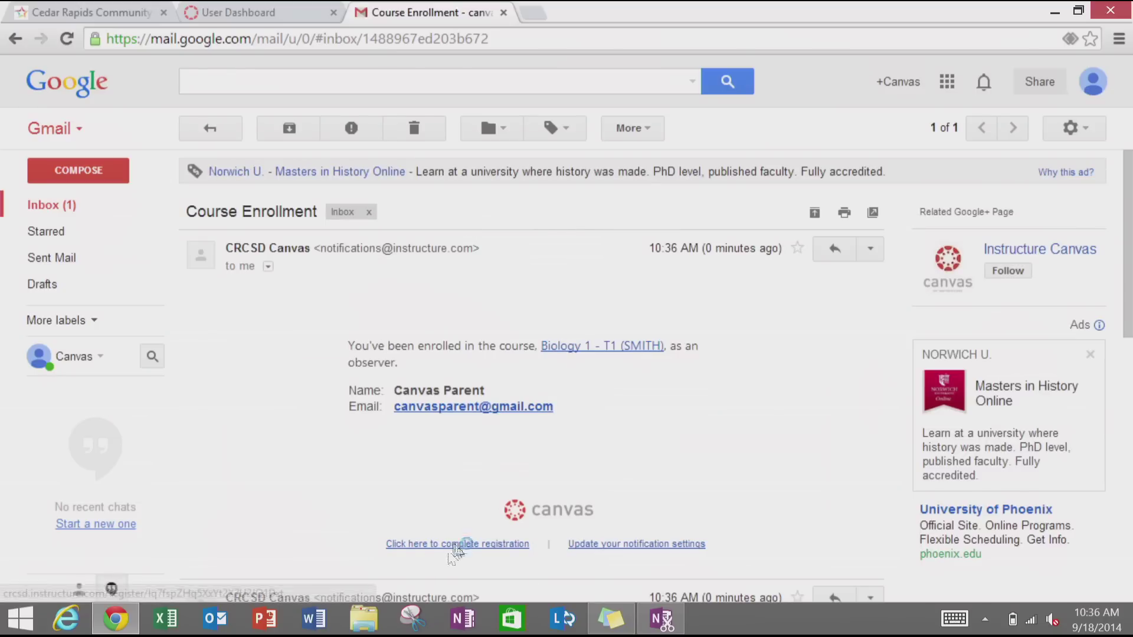
click(452, 547)
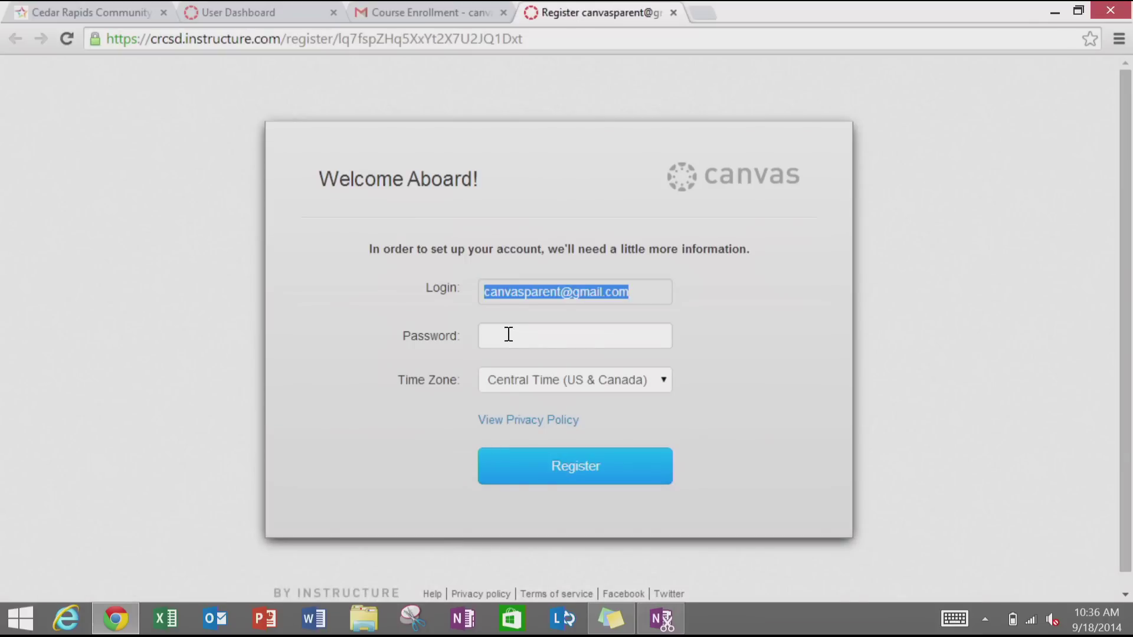
click(508, 334)
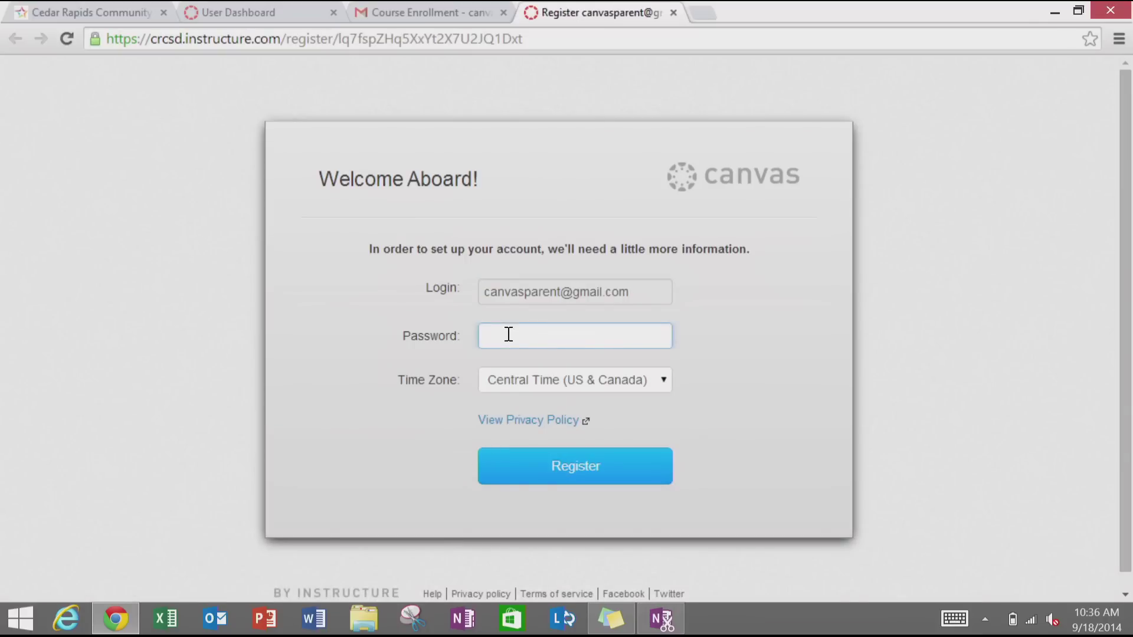
Register the parent account with the new password, keeping Central Time
click(575, 465)
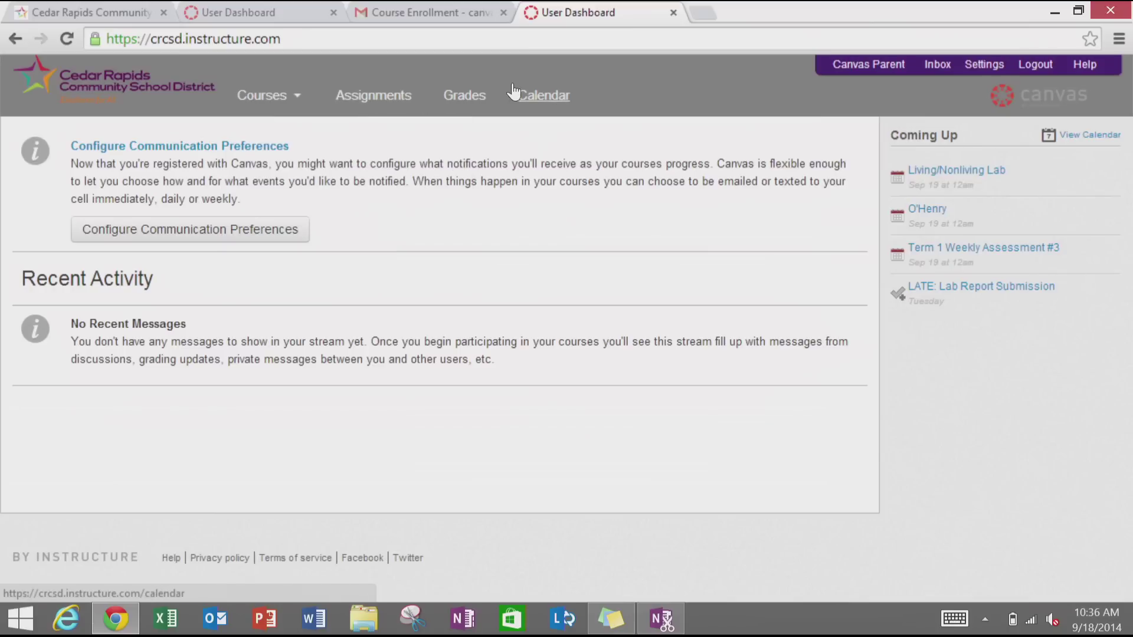
Open the calendar showing the child's September Biology and LA 10-1 assignments
click(531, 96)
scroll(611, 354, down, 2)
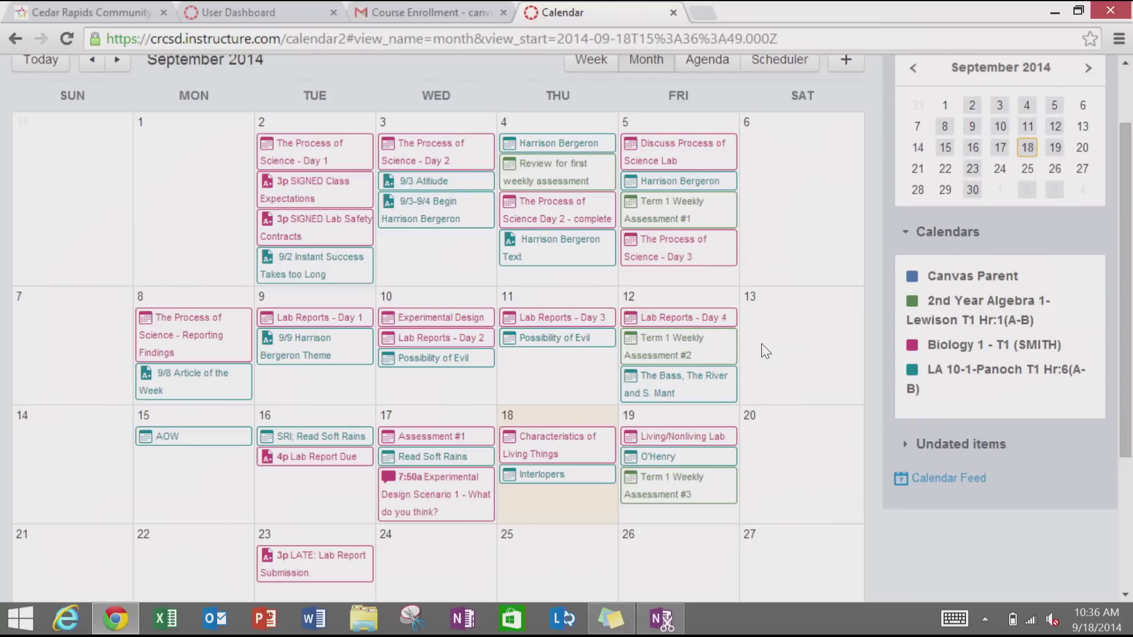
scroll(762, 351, up, 1)
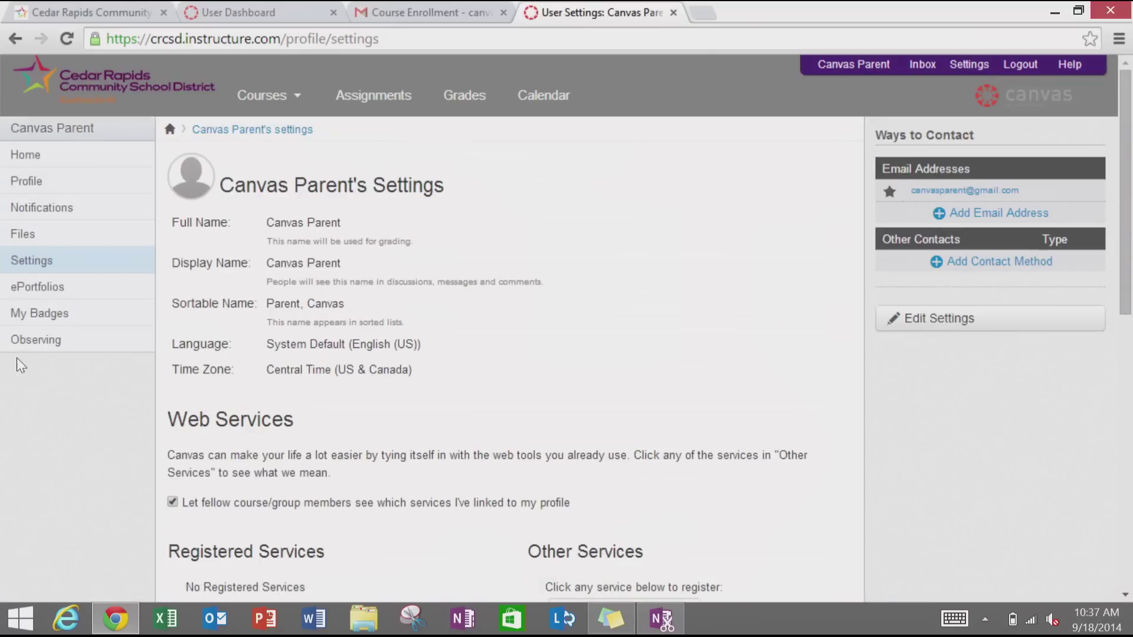
Add Canvas Test Student2 as an observed student using their username and password
click(39, 342)
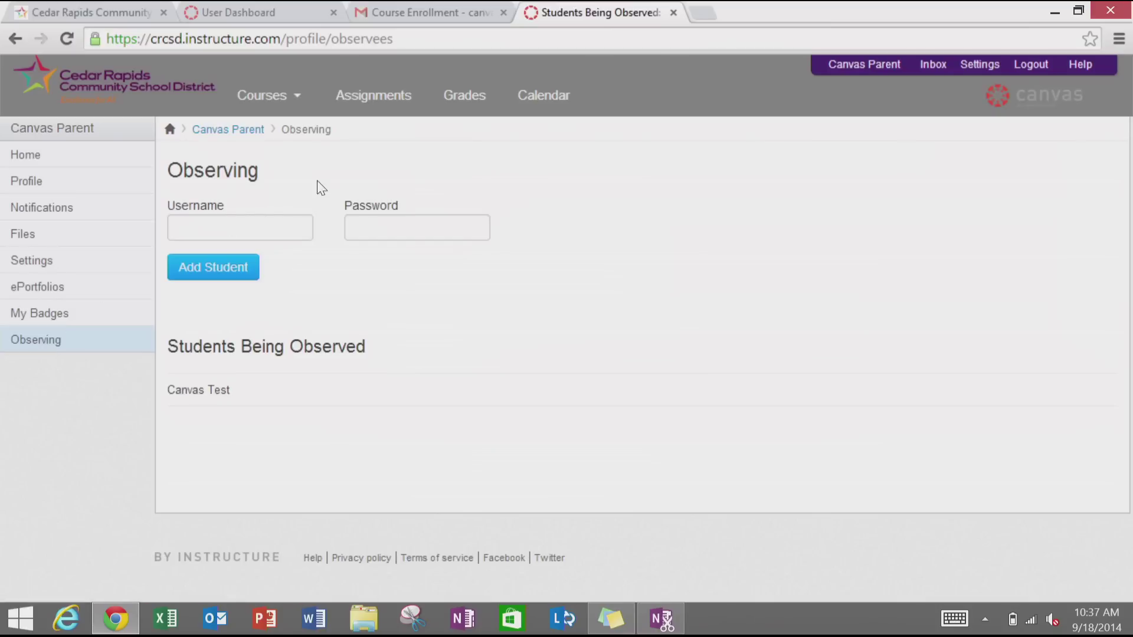
click(252, 228)
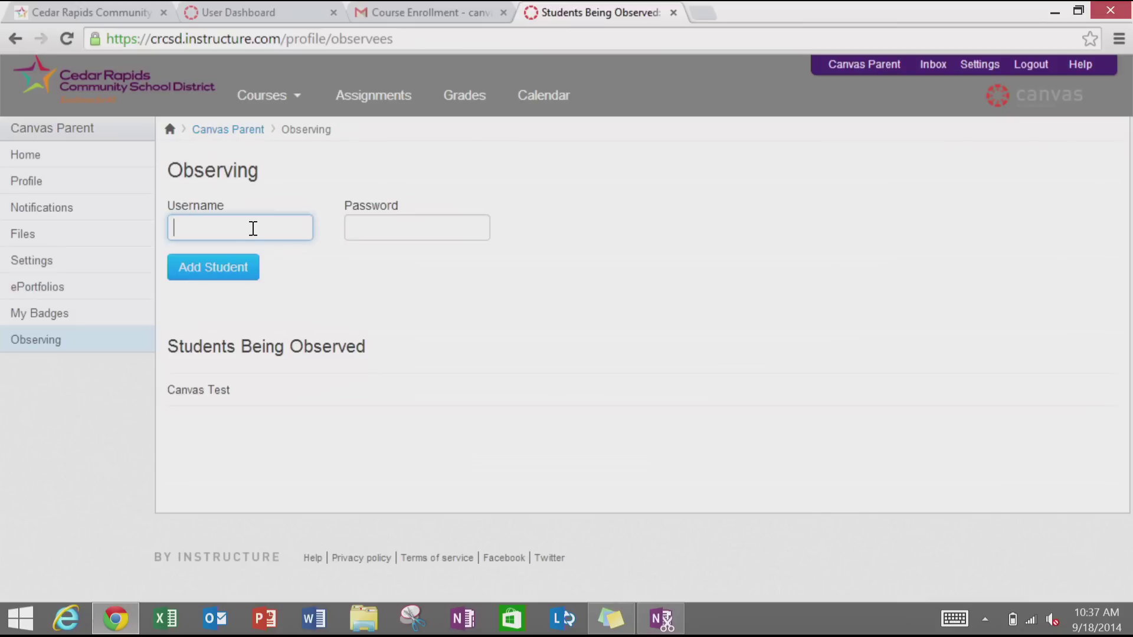
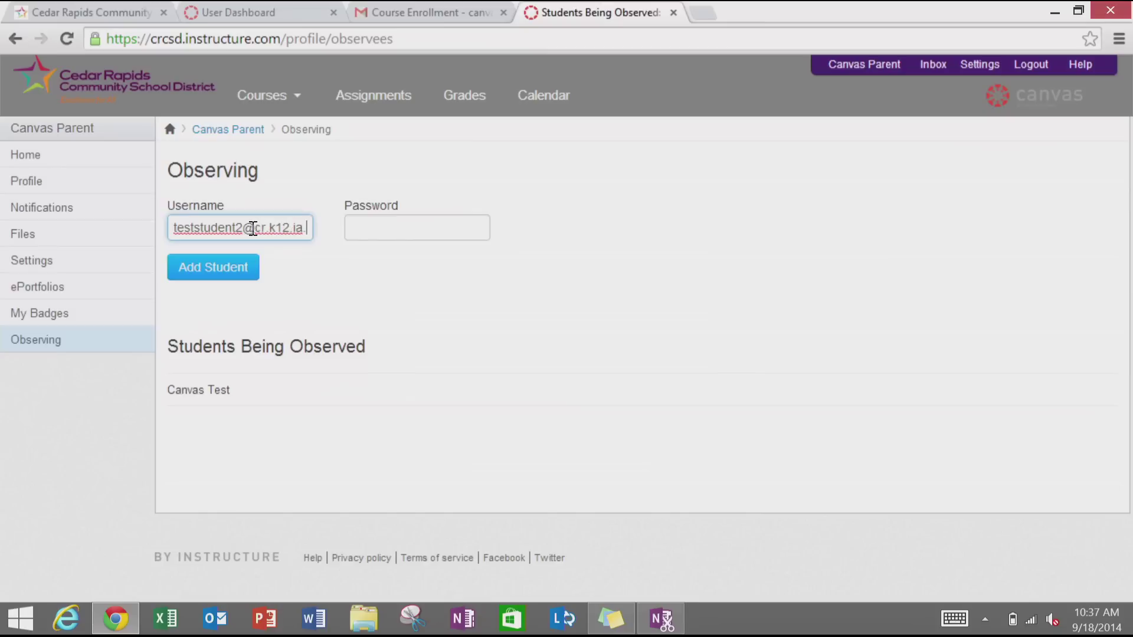
key(Tab)
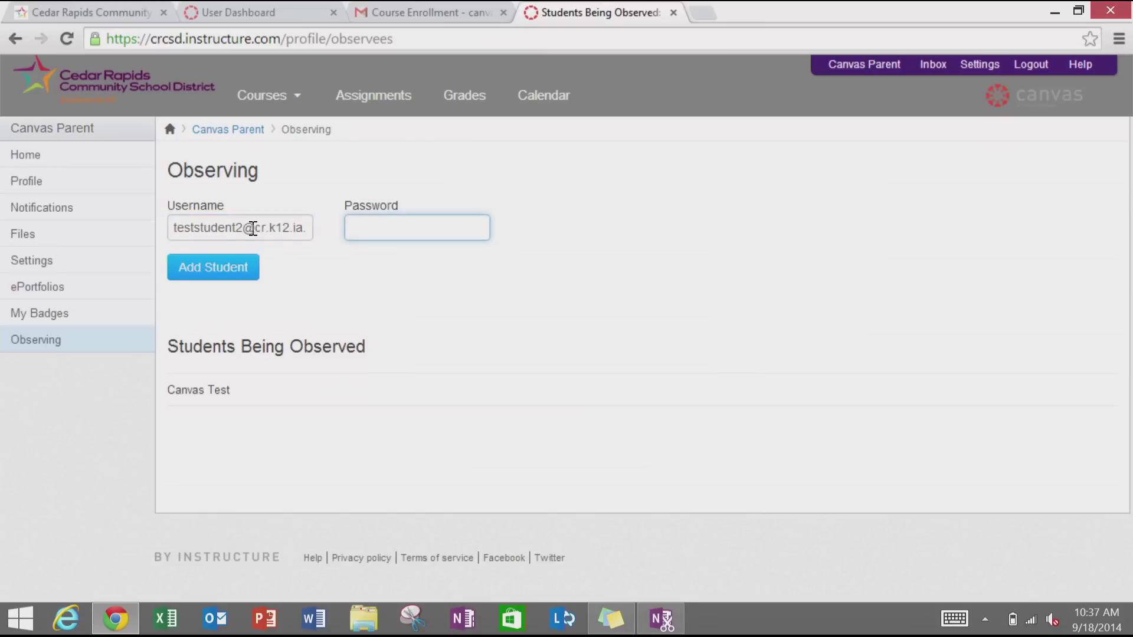
click(207, 270)
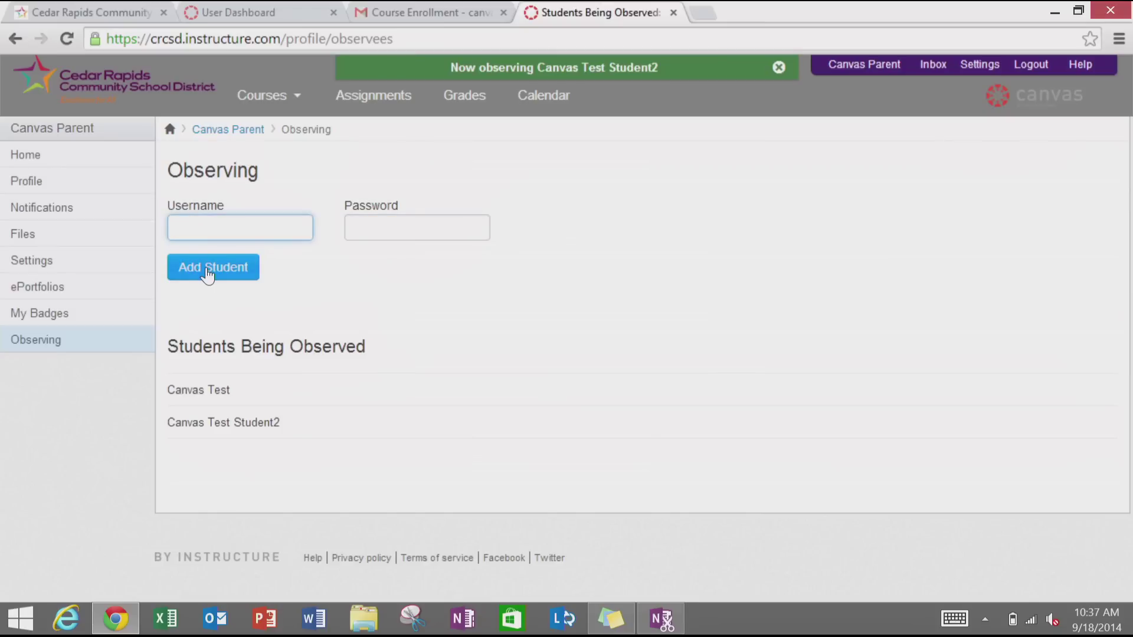